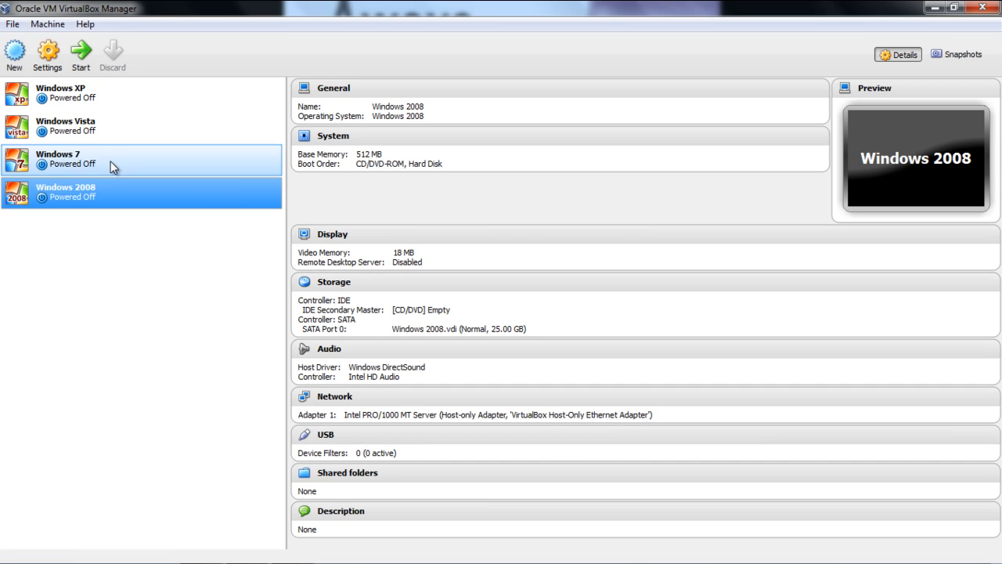
Start the Windows 7 virtual machine using Host Drive 'H:' as the start-up disk and maximize its window.
{"action": "right_click", "coordinate": [75, 162]}
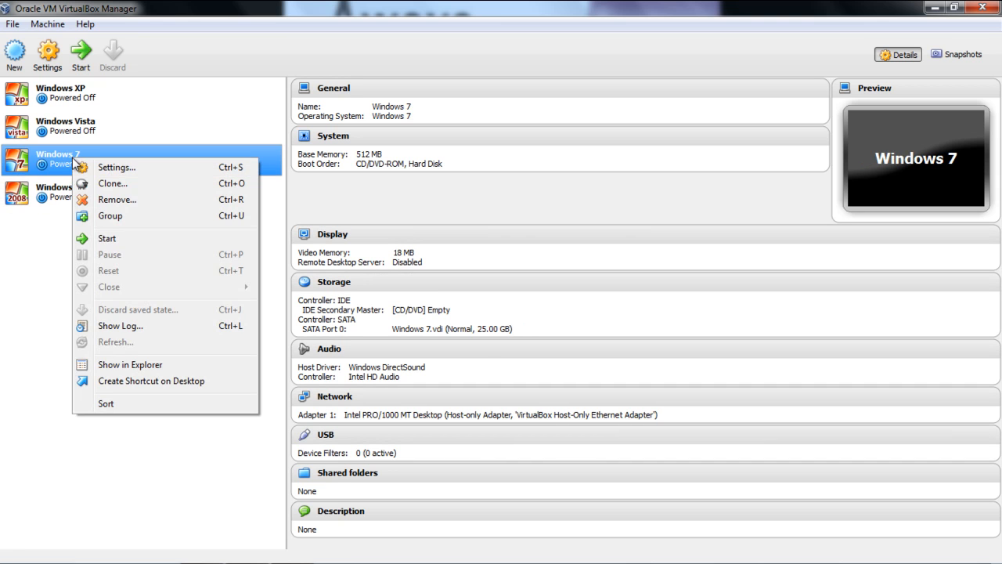
{"action": "left_click", "coordinate": [105, 238]}
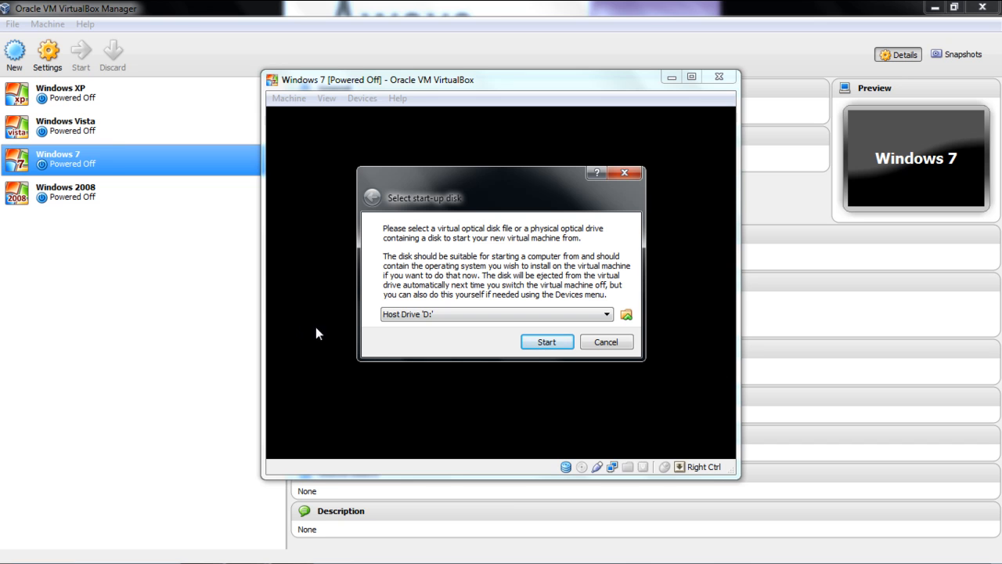
{"action": "left_click", "coordinate": [607, 315]}
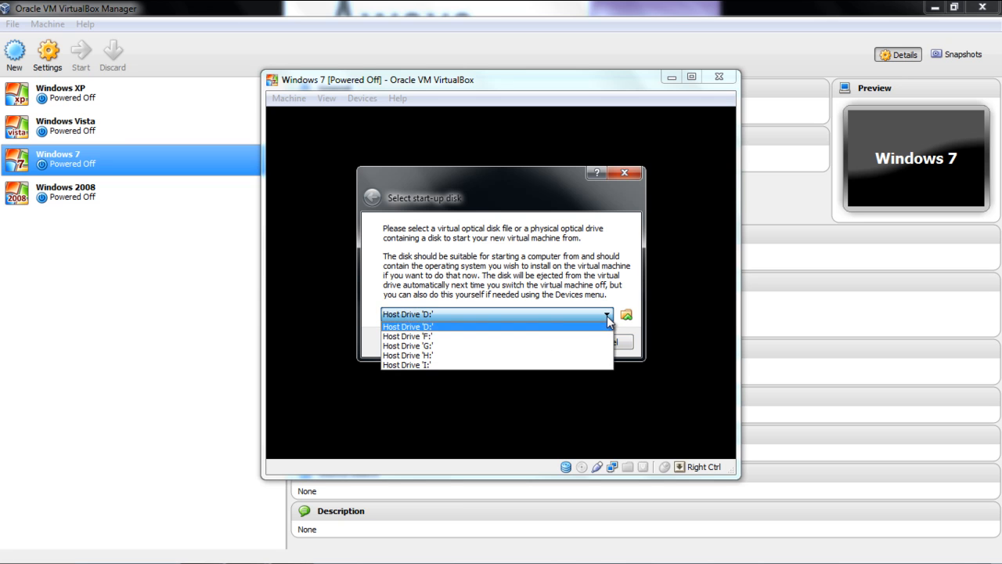
{"action": "left_click", "coordinate": [589, 356]}
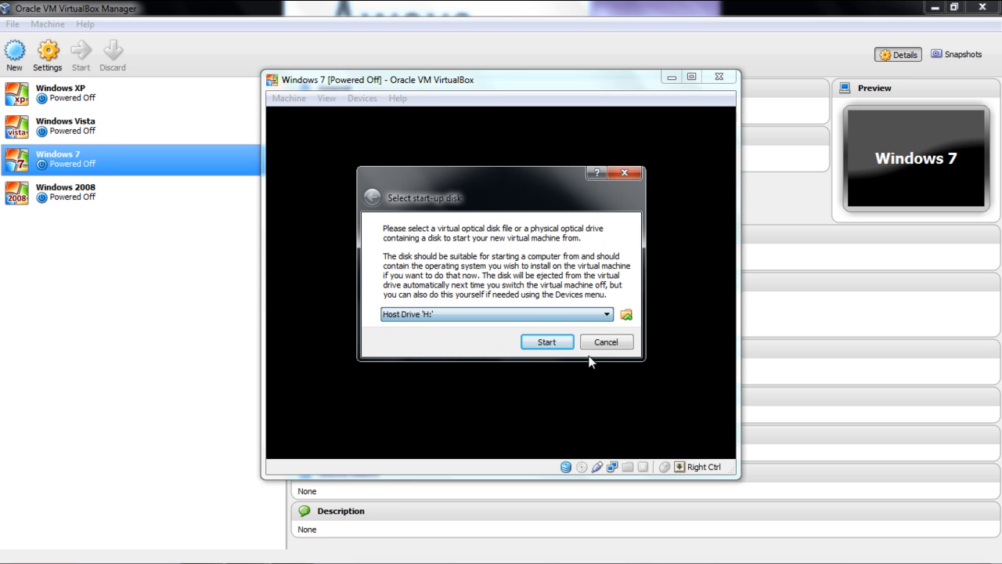
{"action": "left_click", "coordinate": [546, 342]}
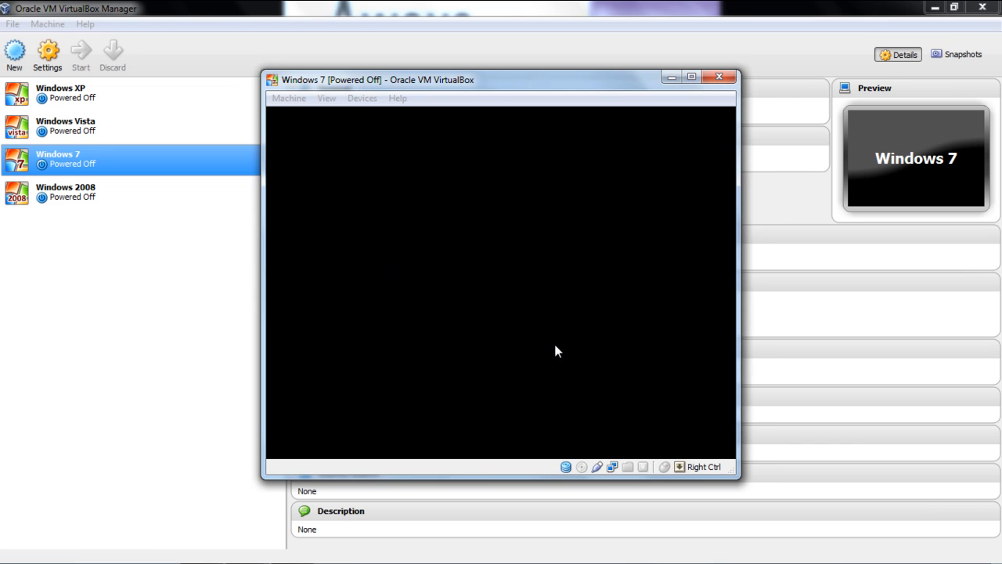
{"action": "left_click", "coordinate": [692, 76]}
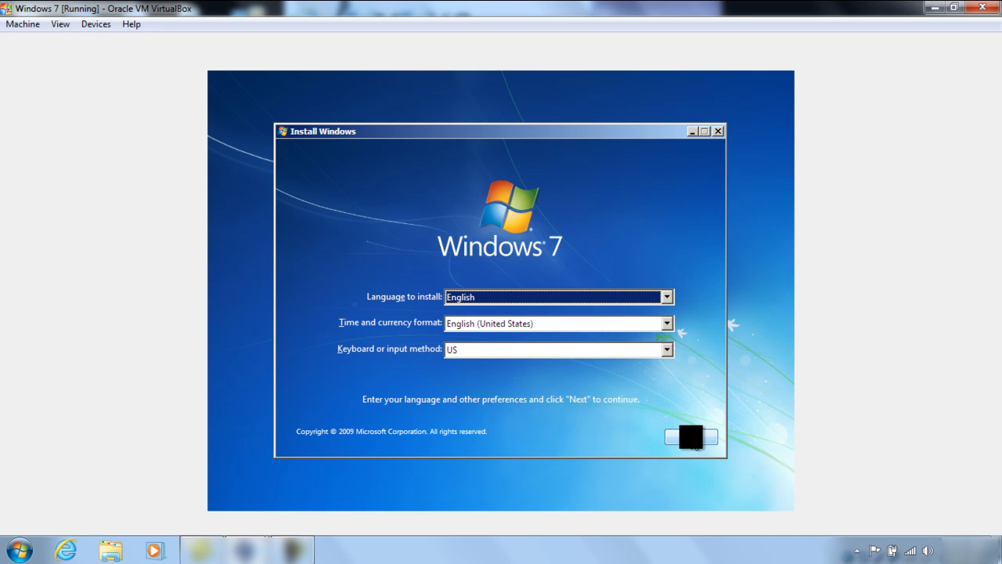
Begin the Windows installation with the default language settings, choosing Windows 7 Ultimate x86 and accepting the license terms.
{"action": "left_click", "coordinate": [691, 437]}
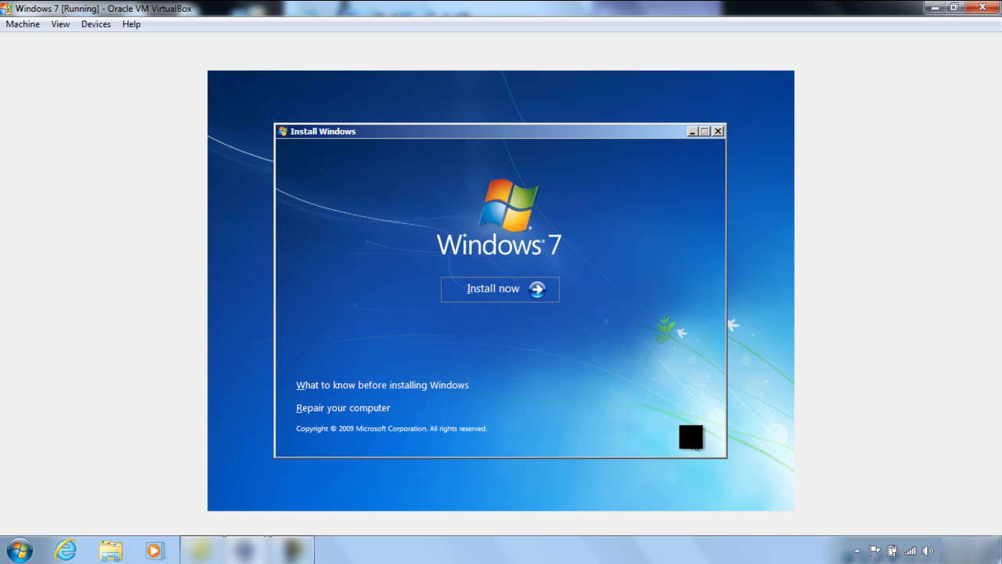
{"action": "left_click", "coordinate": [501, 289]}
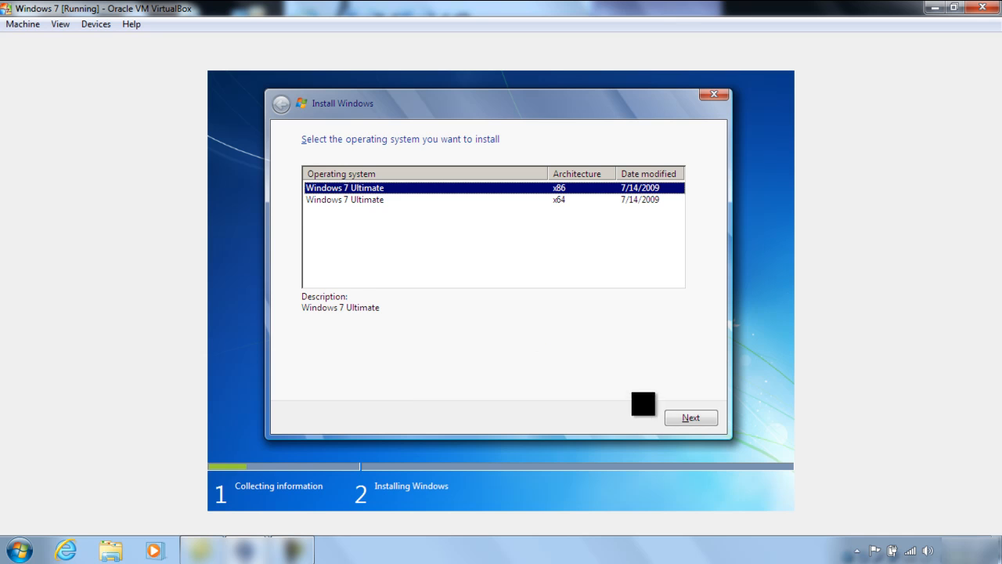
{"action": "left_click", "coordinate": [673, 420]}
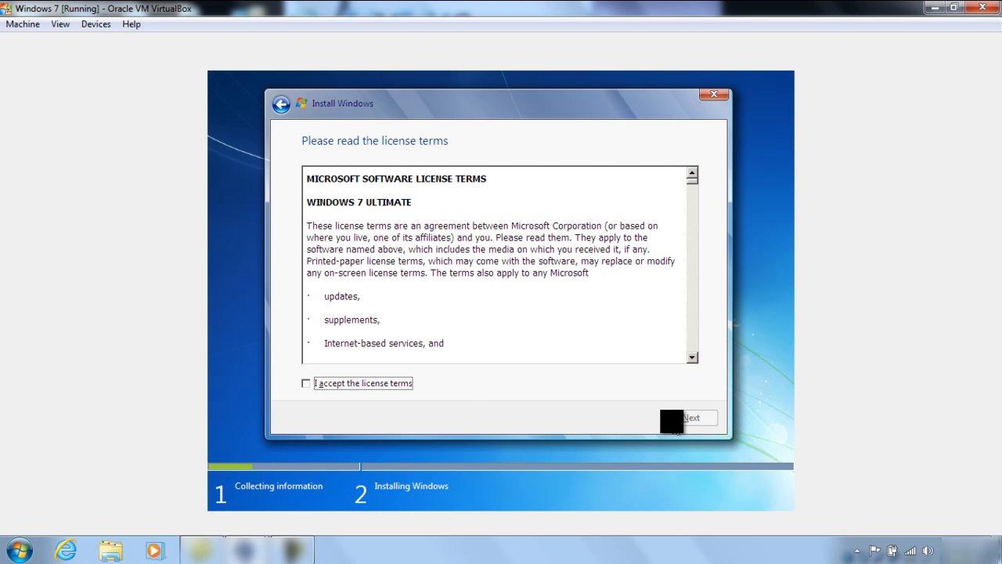
{"action": "left_click", "coordinate": [368, 383]}
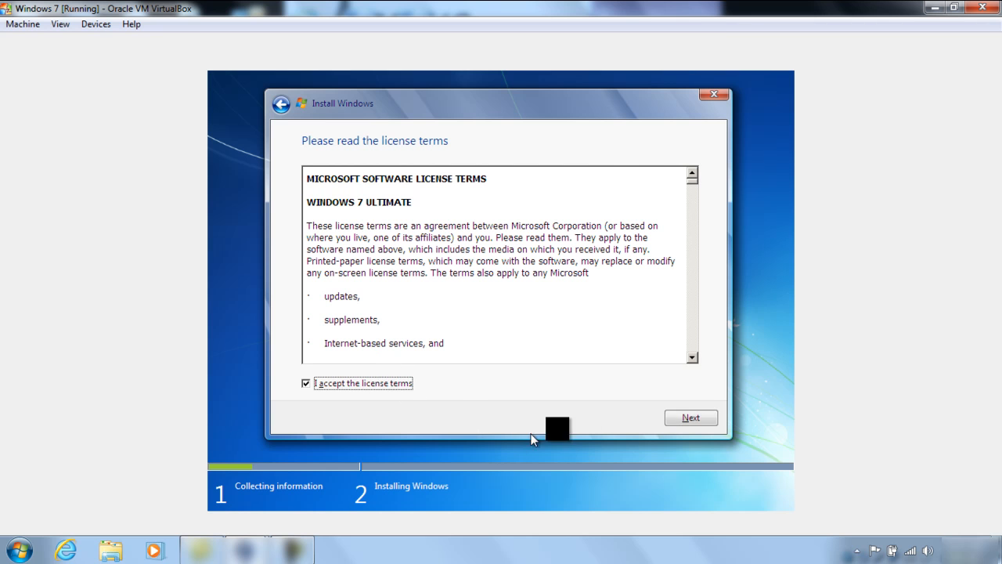
{"action": "left_click", "coordinate": [691, 417]}
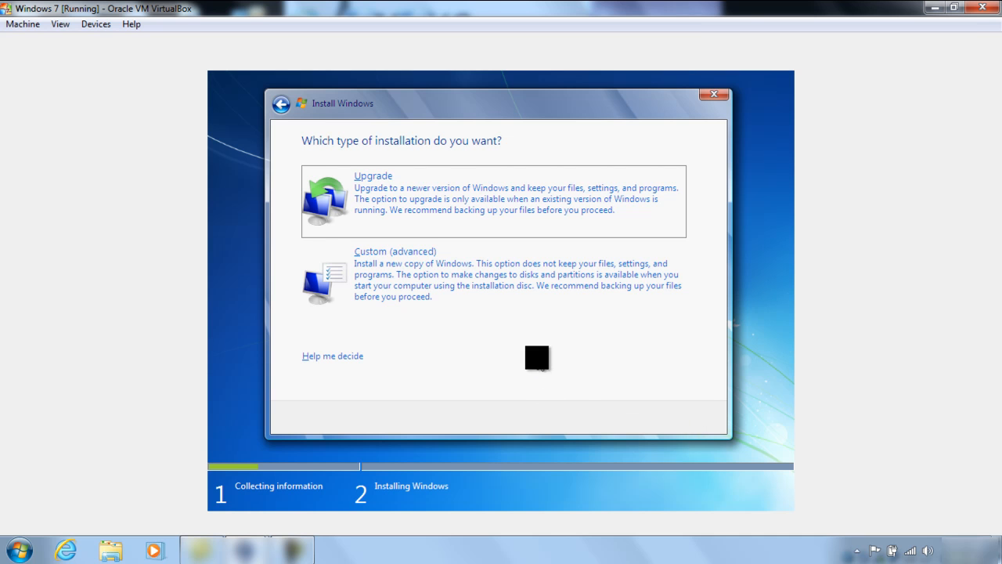
Run a Custom (advanced) installation onto Disk 0 Unallocated Space and restart to continue.
{"action": "left_click", "coordinate": [505, 270]}
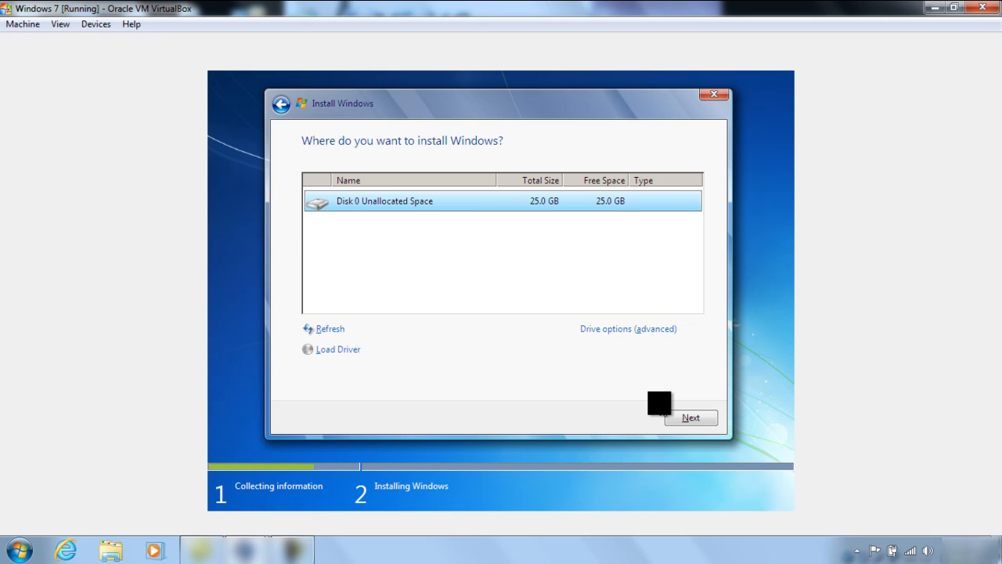
{"action": "left_click", "coordinate": [681, 417]}
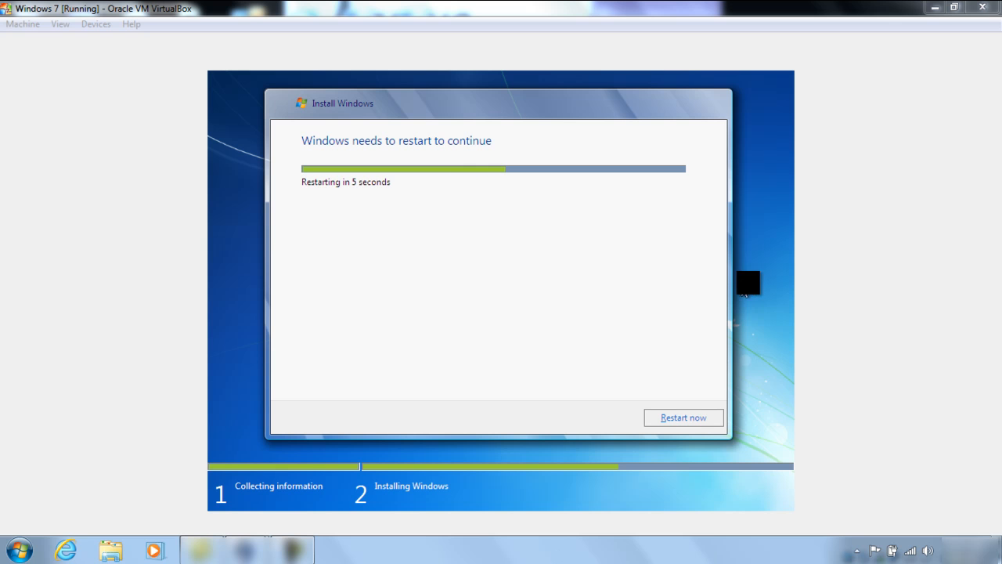
{"action": "left_click", "coordinate": [689, 417]}
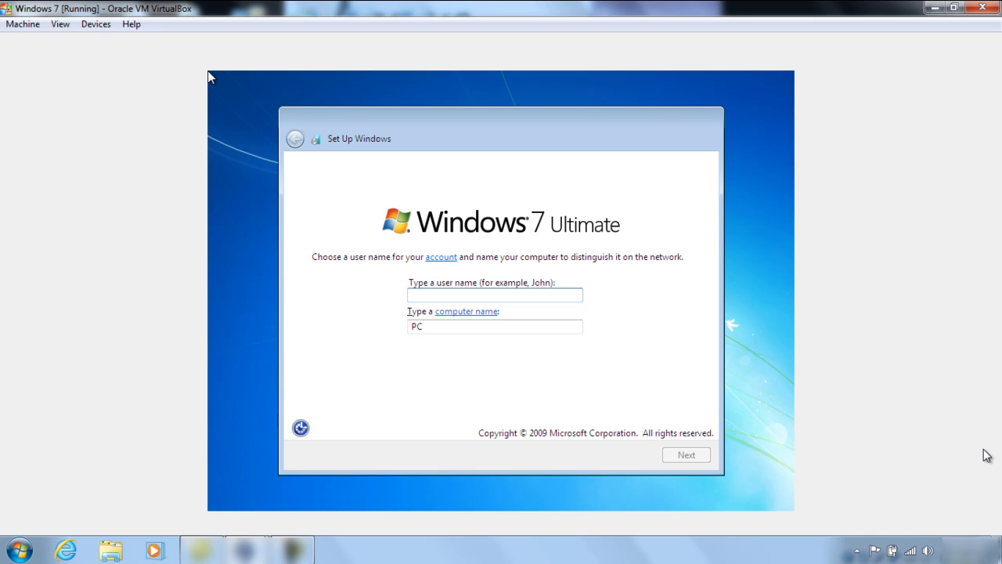
Set the account's user name to User and the computer name to Windows7.
{"action": "type", "text": "User"}
{"action": "key", "text": "Tab"}
{"action": "key", "text": "Tab"}
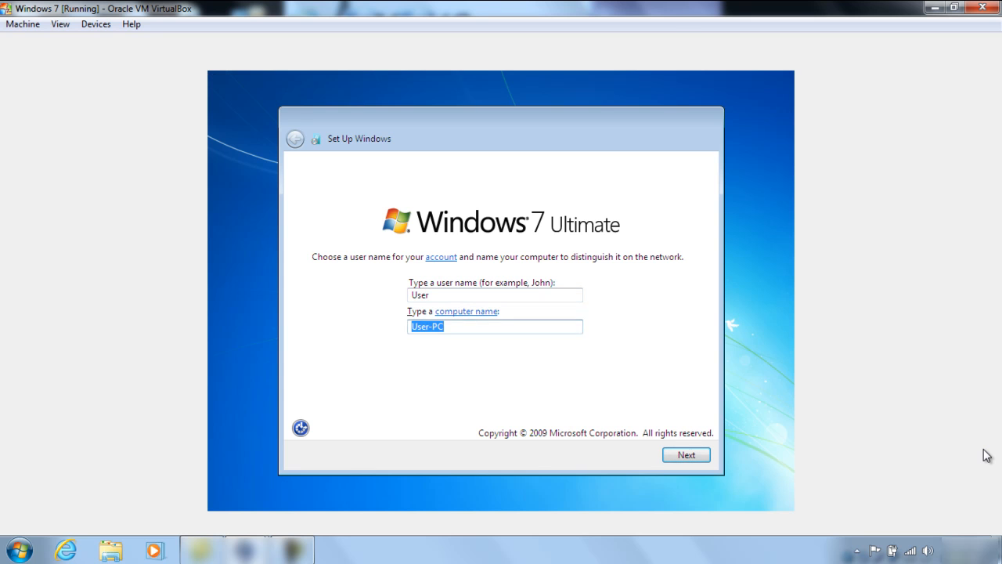
{"action": "type", "text": "Win"}
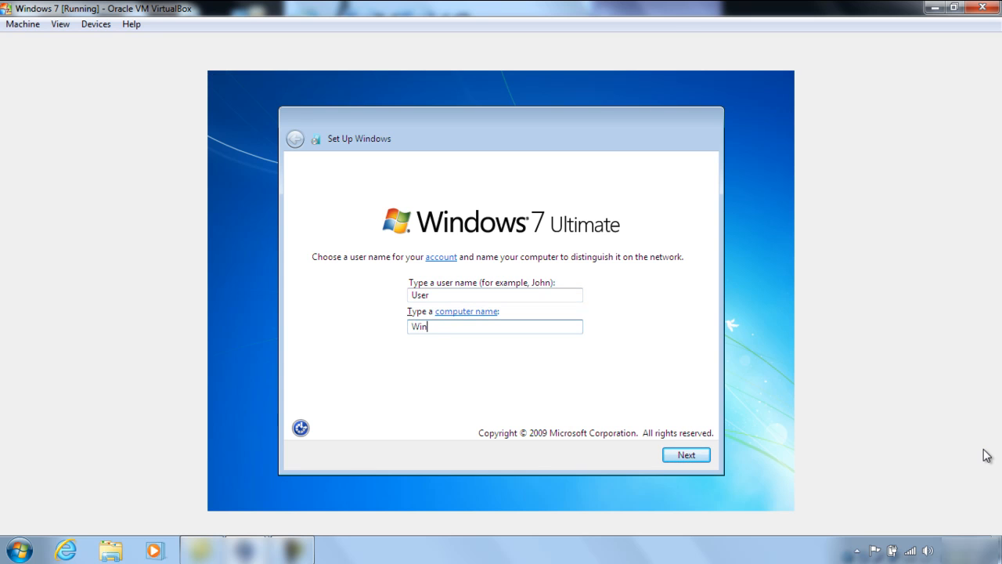
{"action": "type", "text": "dows7"}
{"action": "left_click", "coordinate": [678, 459]}
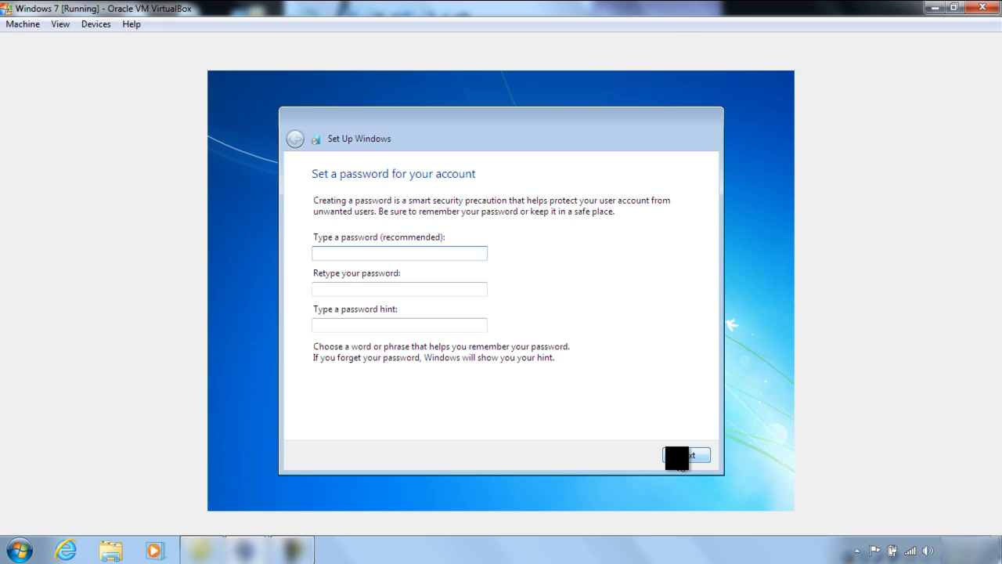
Leave the account password blank and choose the recommended settings for Windows protection and updates.
{"action": "left_click", "coordinate": [678, 459]}
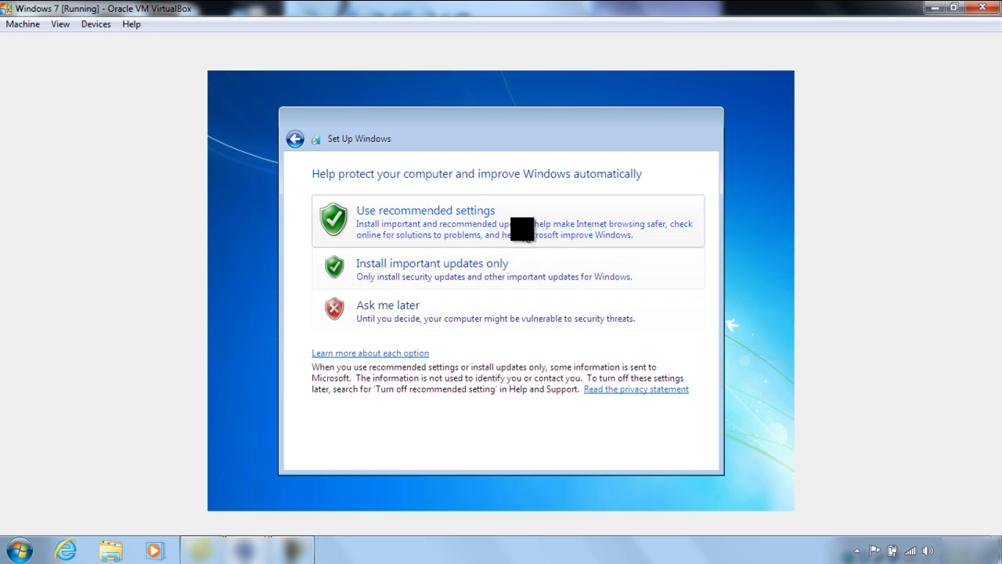
{"action": "left_click", "coordinate": [426, 212]}
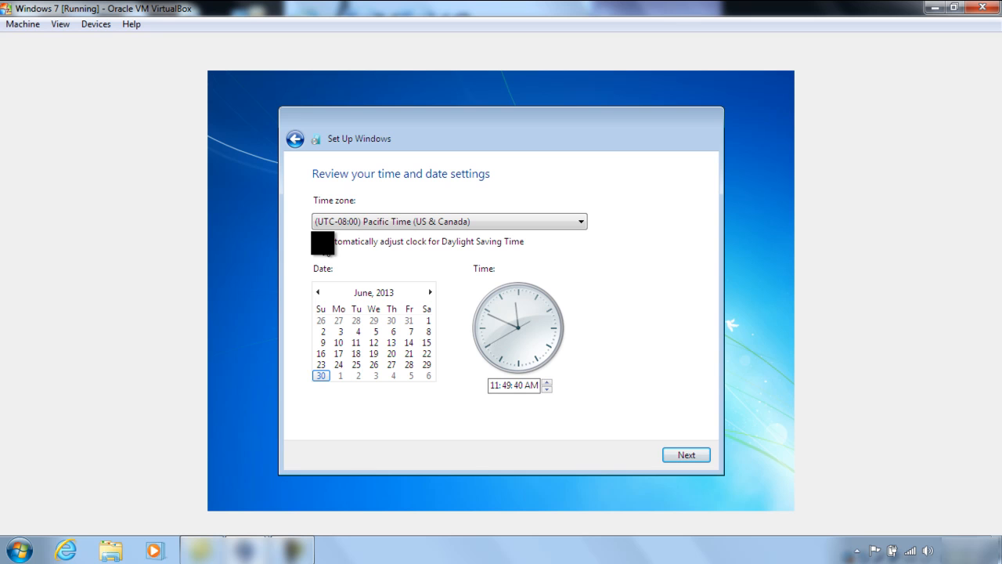
Disable automatic Daylight Saving adjustment, set the time zone to (UTC-04:00) Atlantic Time (Canada), and choose Work network as the location.
{"action": "left_click", "coordinate": [318, 242]}
{"action": "left_click", "coordinate": [583, 223]}
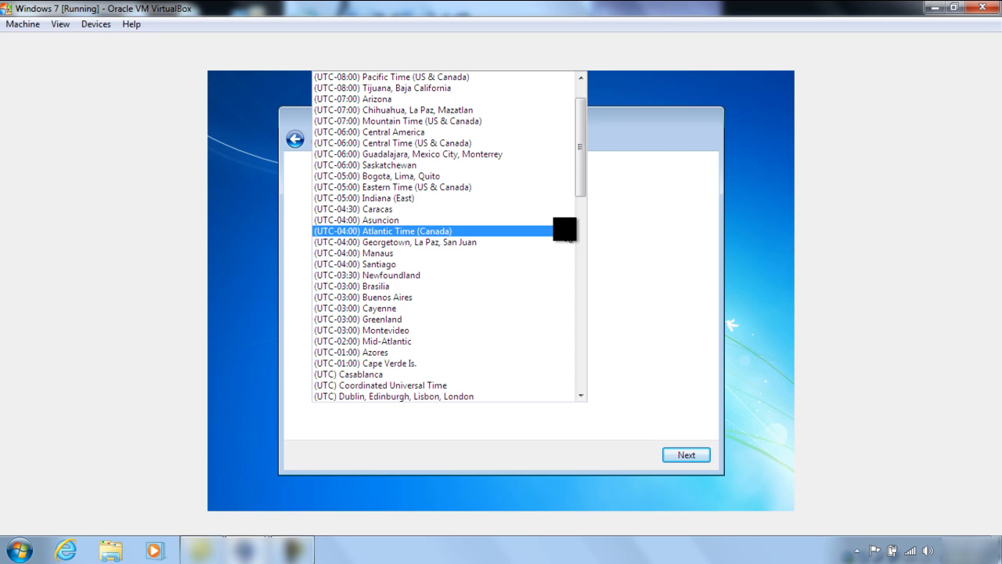
{"action": "left_click", "coordinate": [565, 230]}
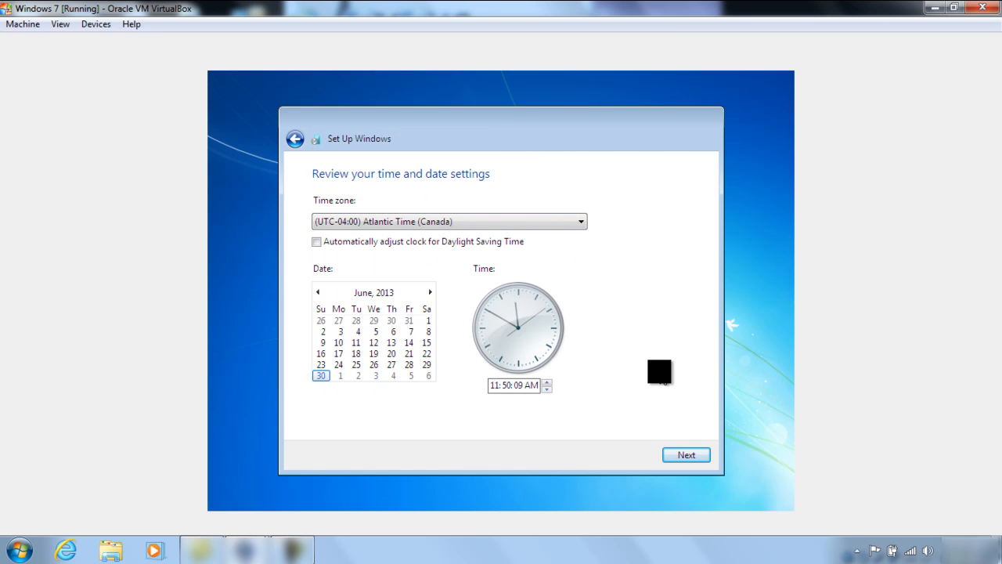
{"action": "left_click", "coordinate": [684, 455]}
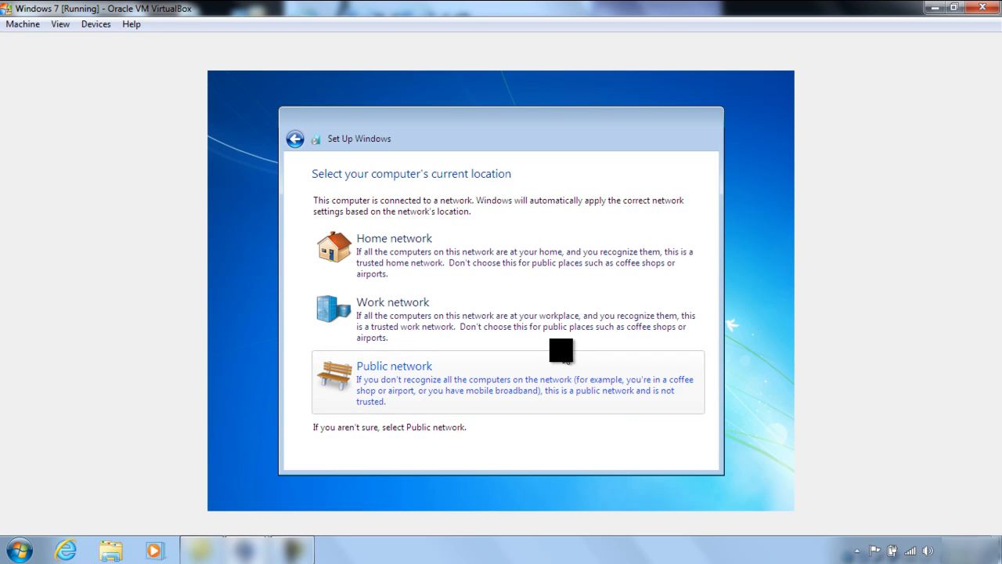
{"action": "left_click", "coordinate": [541, 328]}
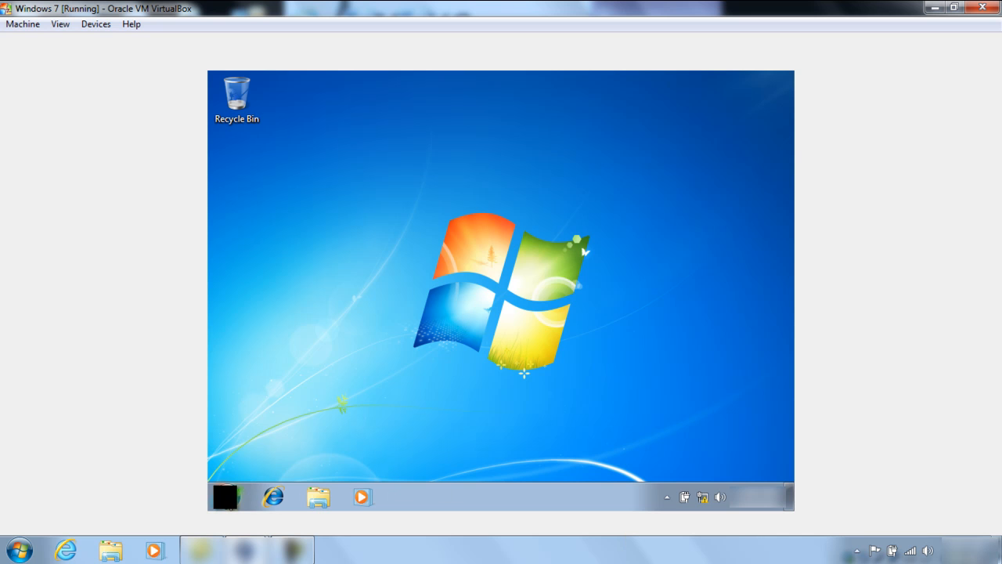
Shut down the newly installed Windows 7 guest system.
{"action": "left_click", "coordinate": [226, 496]}
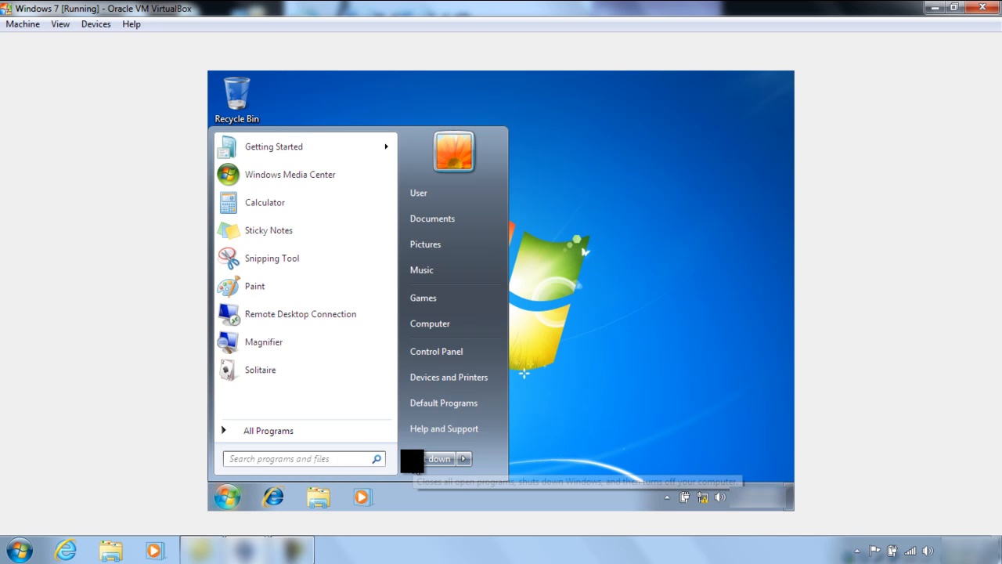
{"action": "left_click", "coordinate": [413, 462]}
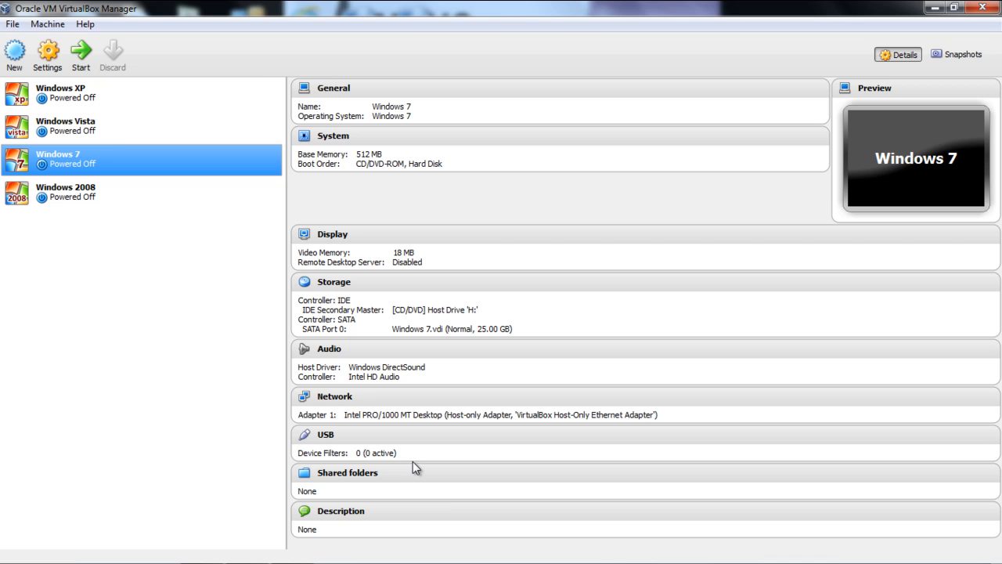
In the Windows 7 virtual machine's system settings, disable CD/DVD-ROM booting and move Hard Disk to the first boot position.
{"action": "right_click", "coordinate": [61, 160]}
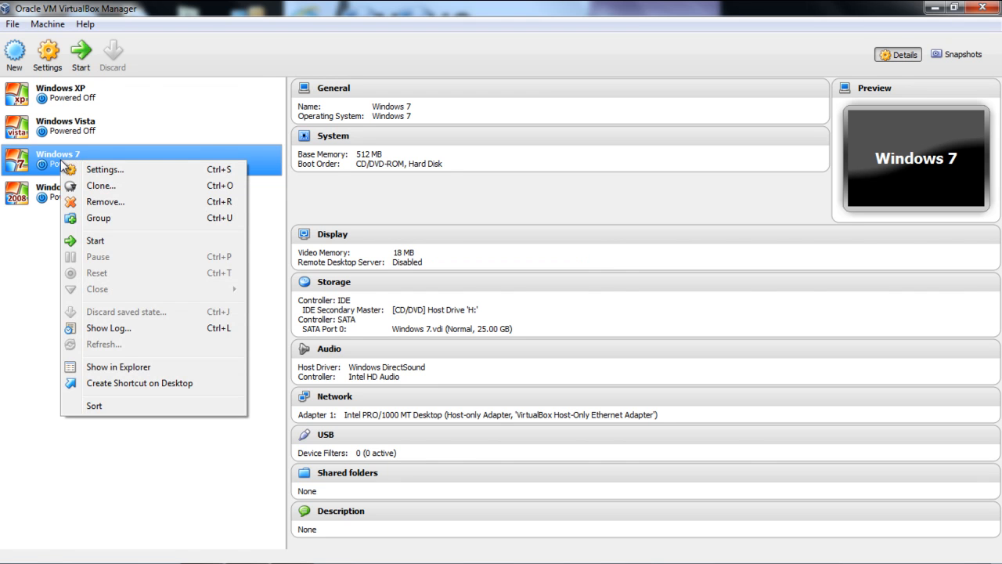
{"action": "left_click", "coordinate": [89, 171]}
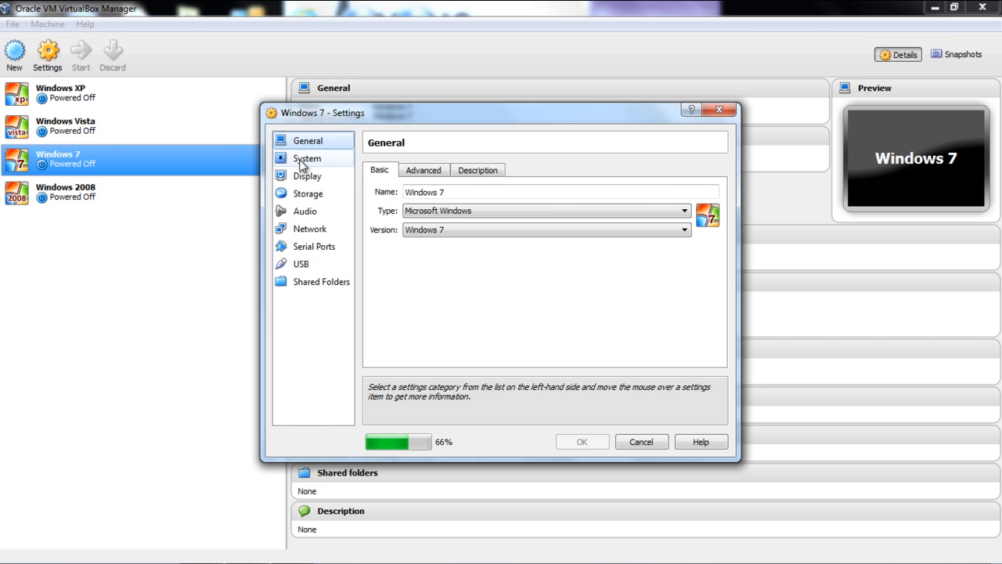
{"action": "left_click", "coordinate": [303, 160]}
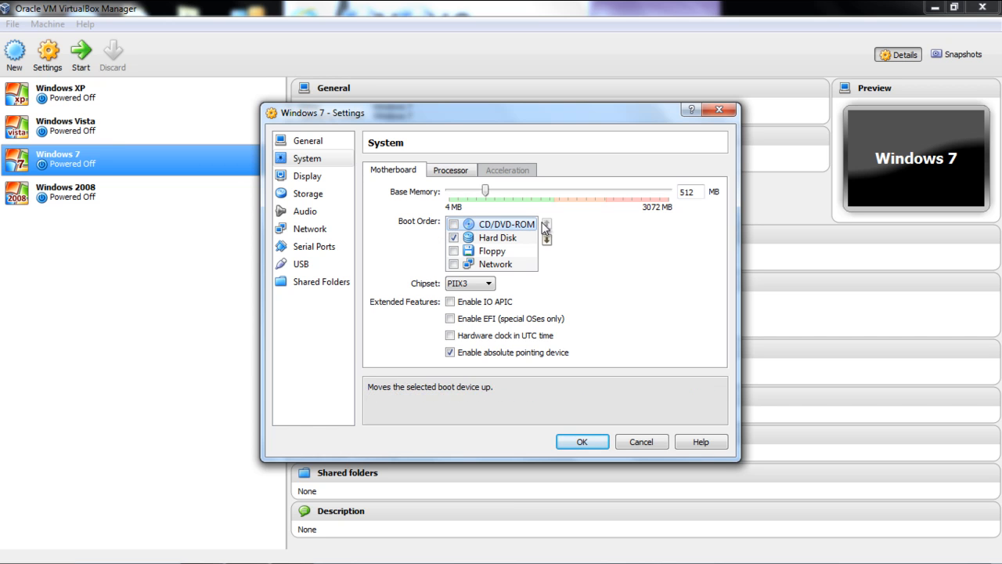
{"action": "left_click", "coordinate": [502, 240]}
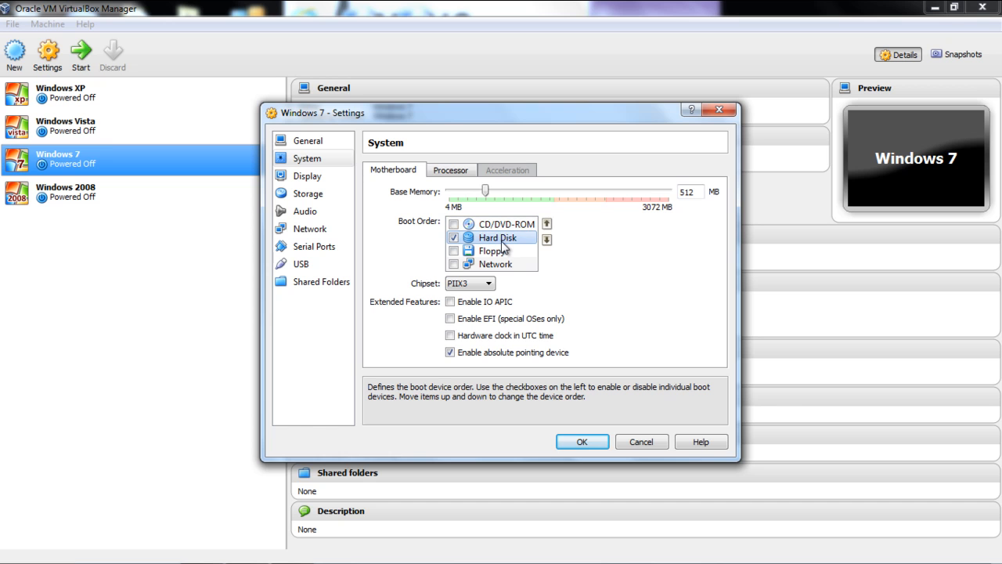
{"action": "left_click", "coordinate": [547, 224]}
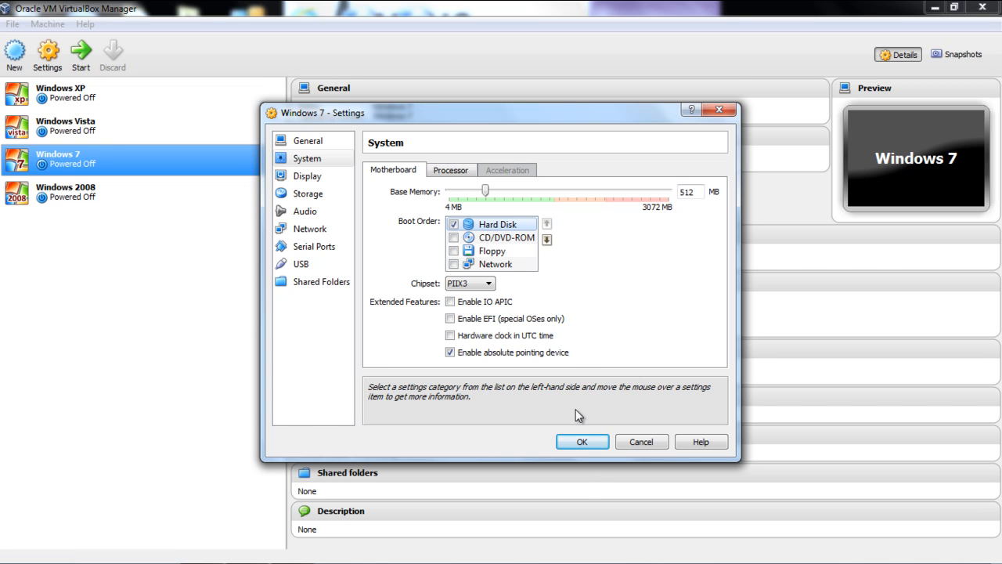
{"action": "left_click", "coordinate": [583, 442]}
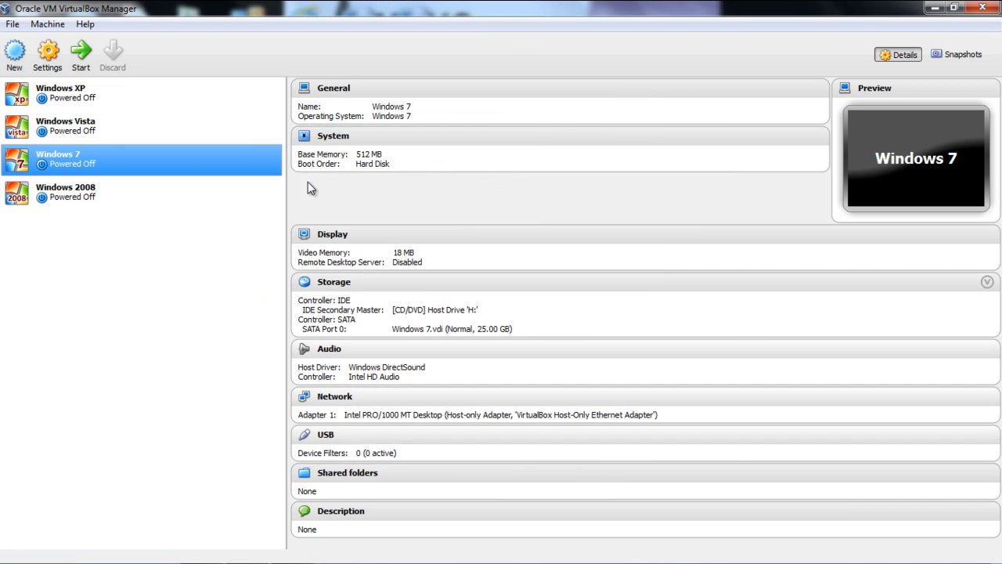
Start the Windows 7 virtual machine again from its hard disk.
{"action": "right_click", "coordinate": [59, 160]}
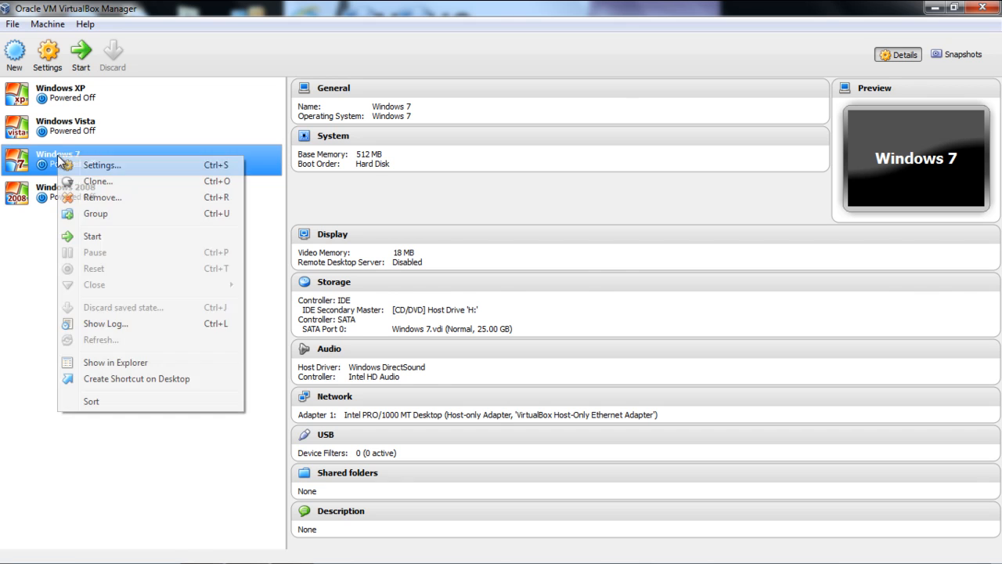
{"action": "left_click", "coordinate": [93, 237]}
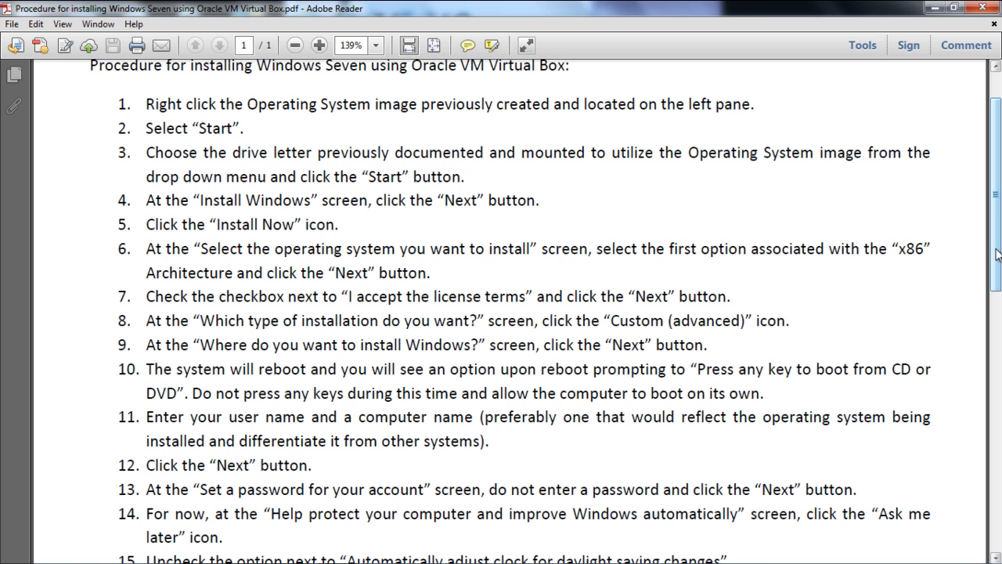
Switch to Adobe Reader and review the remaining steps of the Windows Seven installation procedure.
{"action": "left_click_drag", "start_coordinate": [998, 255], "coordinate": [1000, 399]}
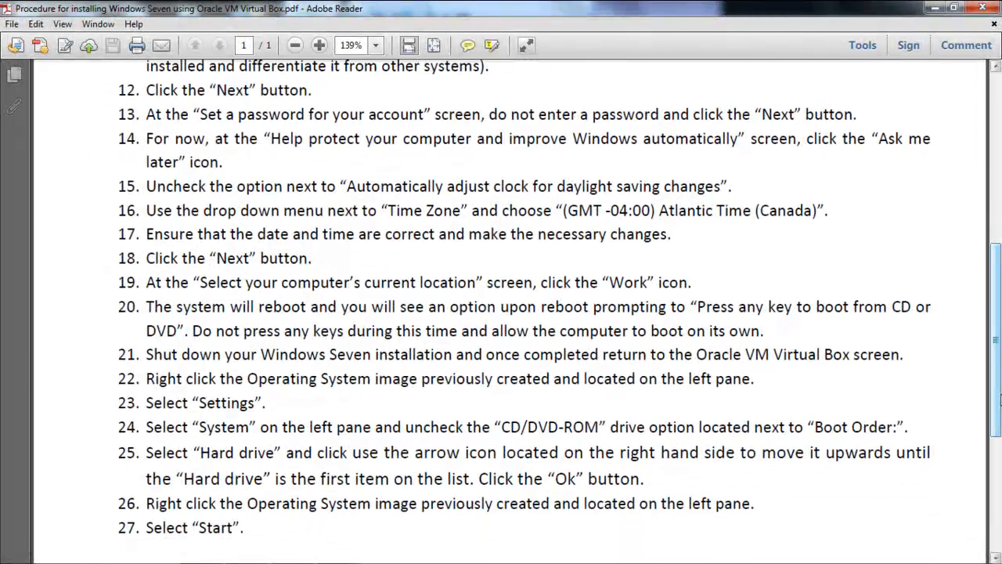